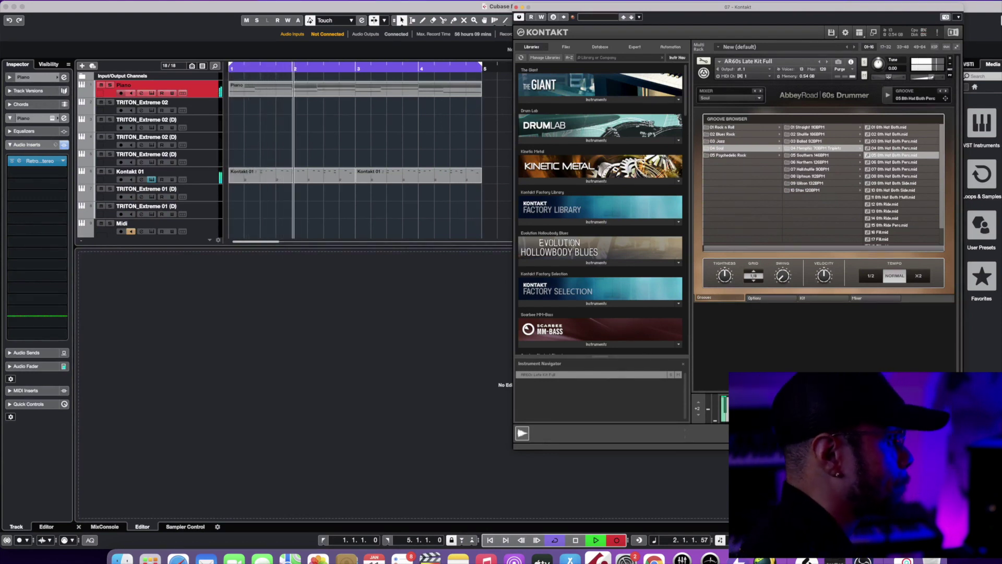
# Step: Close the Kontakt window and open the Piano part in the Key Editor
pyautogui.press('super+w')
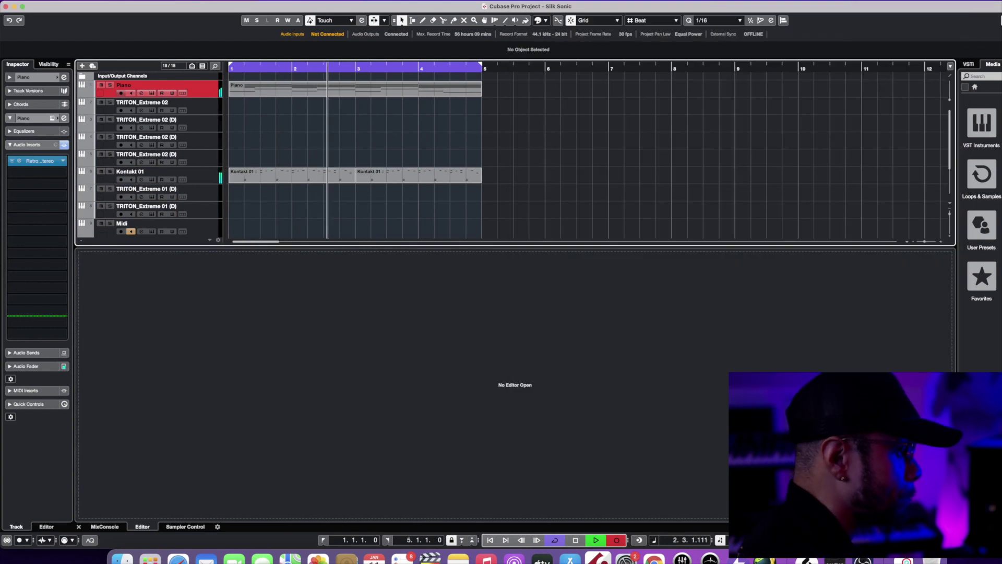
pyautogui.click(293, 89)
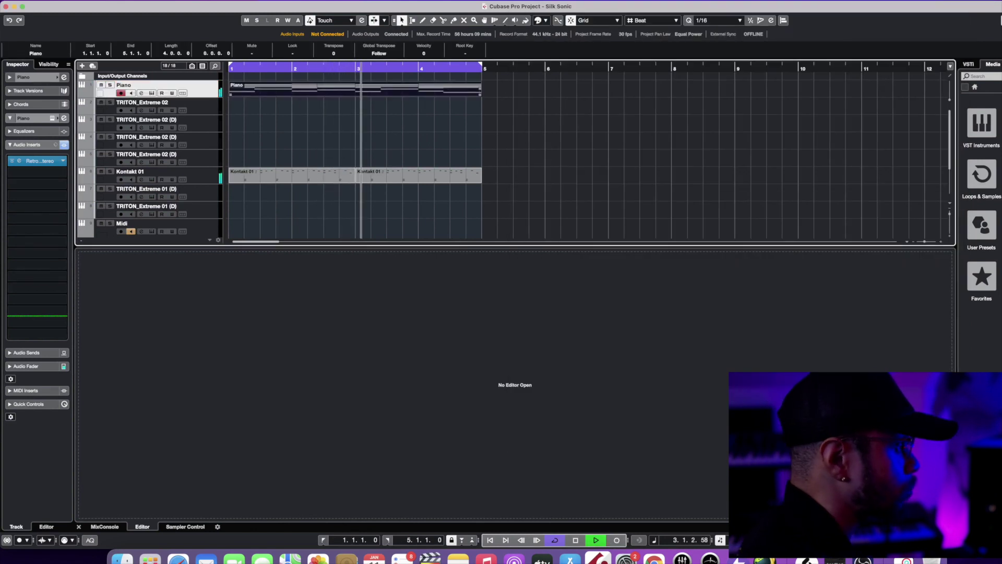
pyautogui.press('Return')
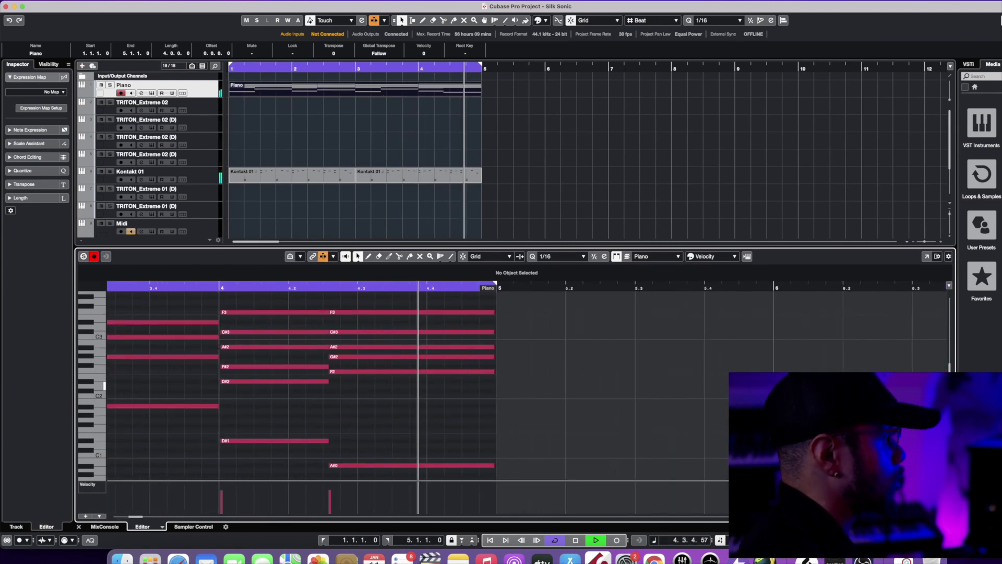
# Step: In bar 4 of the Piano part, start the second chord slightly later and adjust the first chord's length to end just before it
pyautogui.press('space')
pyautogui.moveTo(292, 328); pyautogui.dragTo(271, 478)
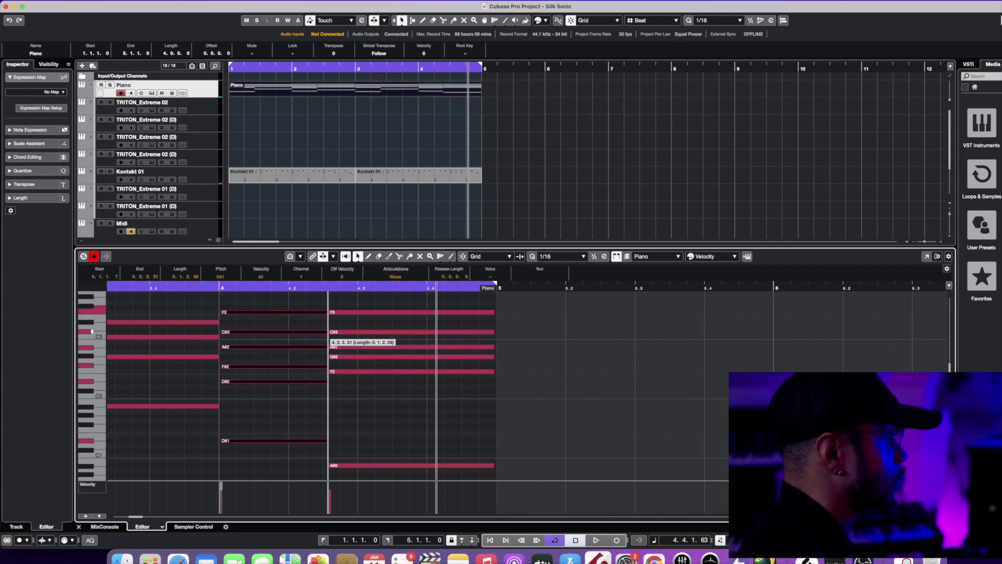
pyautogui.click(218, 287)
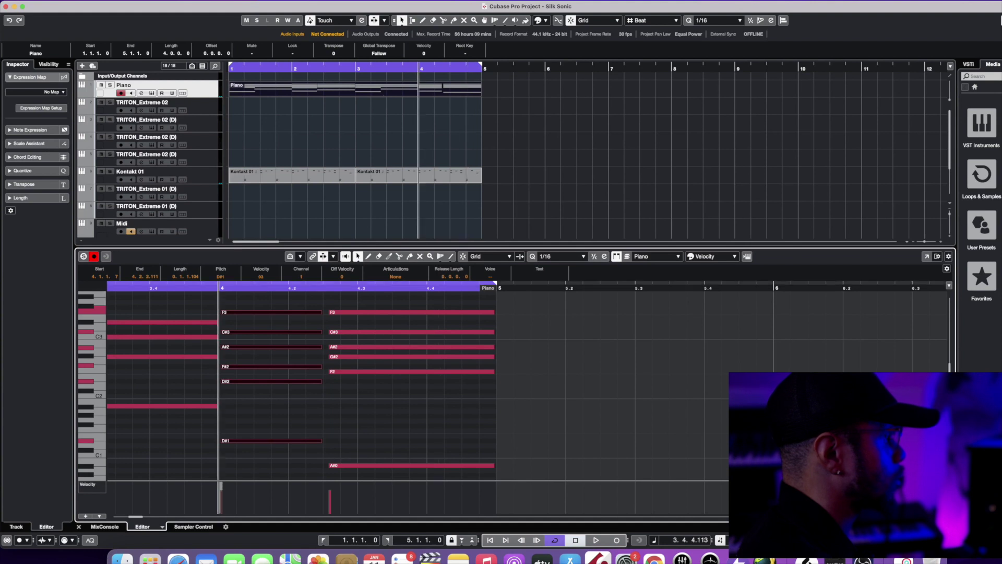
pyautogui.press('space')
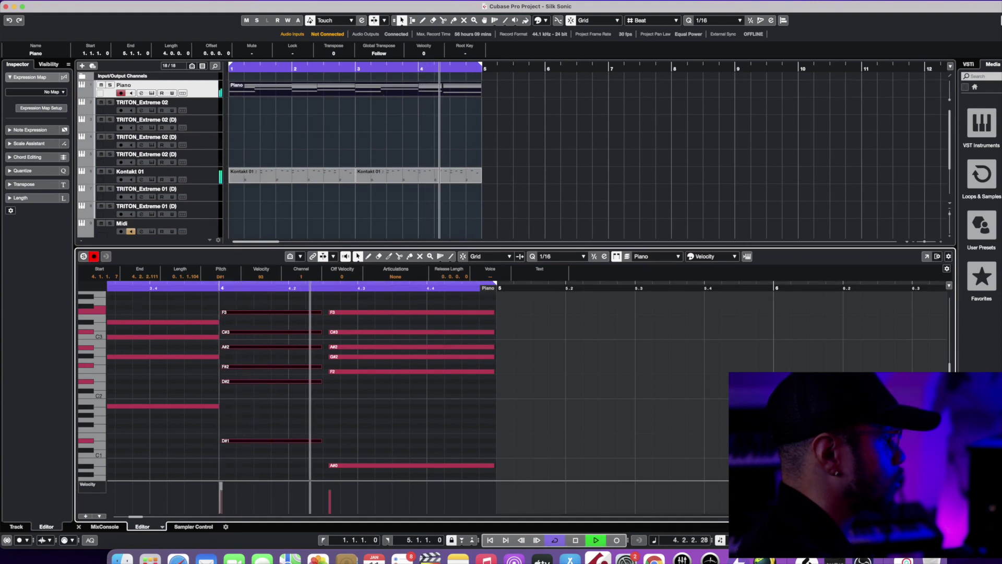
pyautogui.scroll(-1, 287, 391)
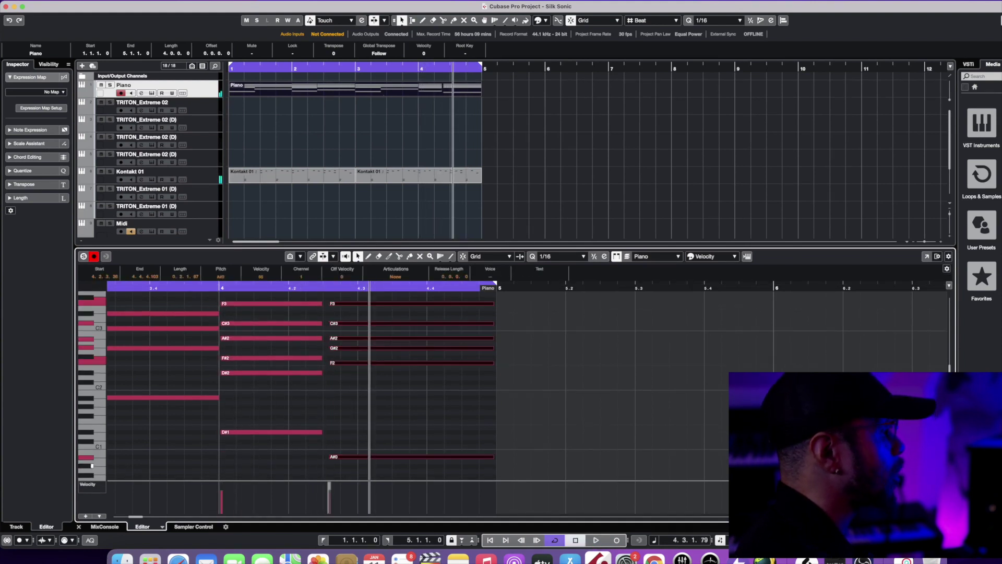
pyautogui.moveTo(331, 457); pyautogui.dragTo(334, 457)
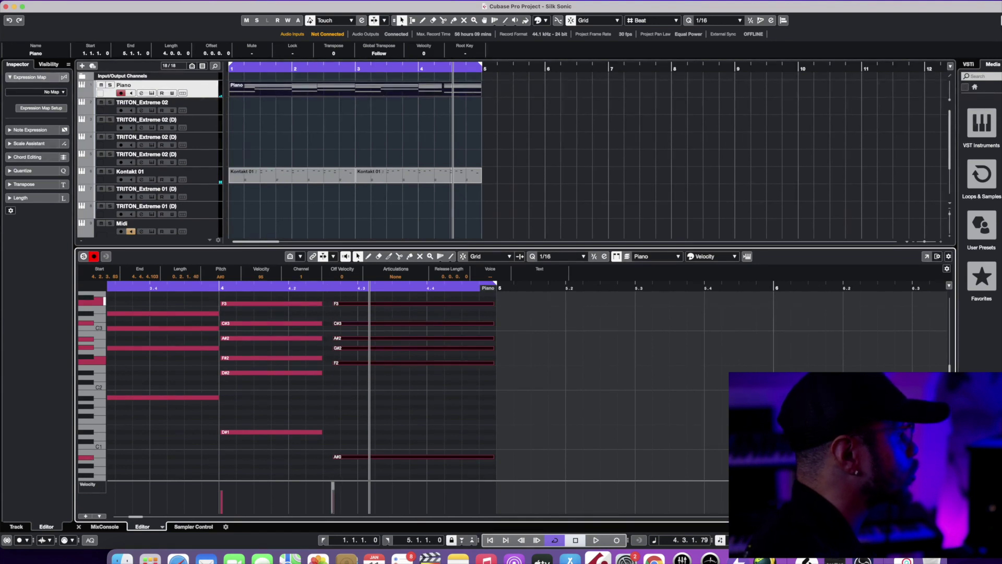
pyautogui.moveTo(227, 295); pyautogui.dragTo(264, 439)
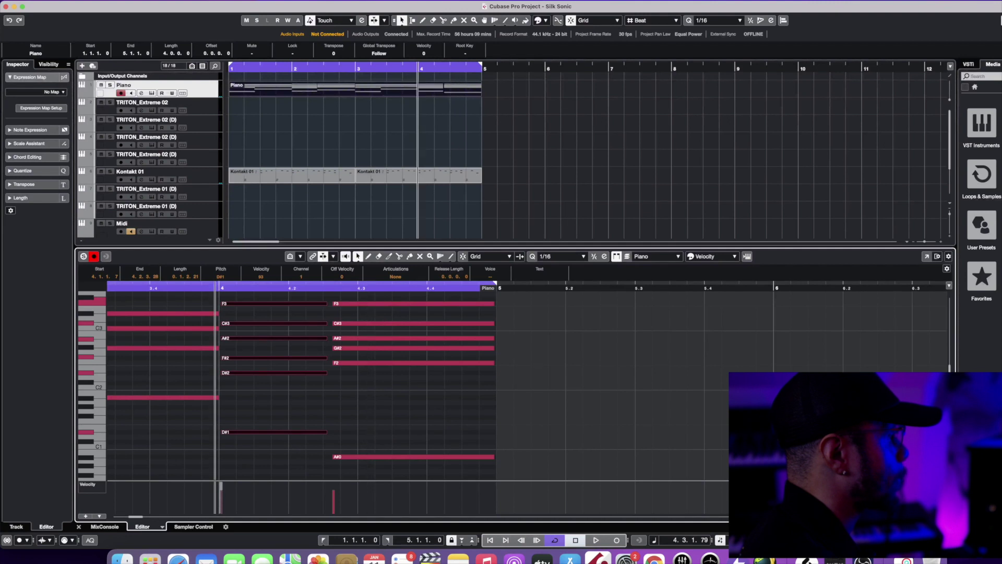
pyautogui.press('space')
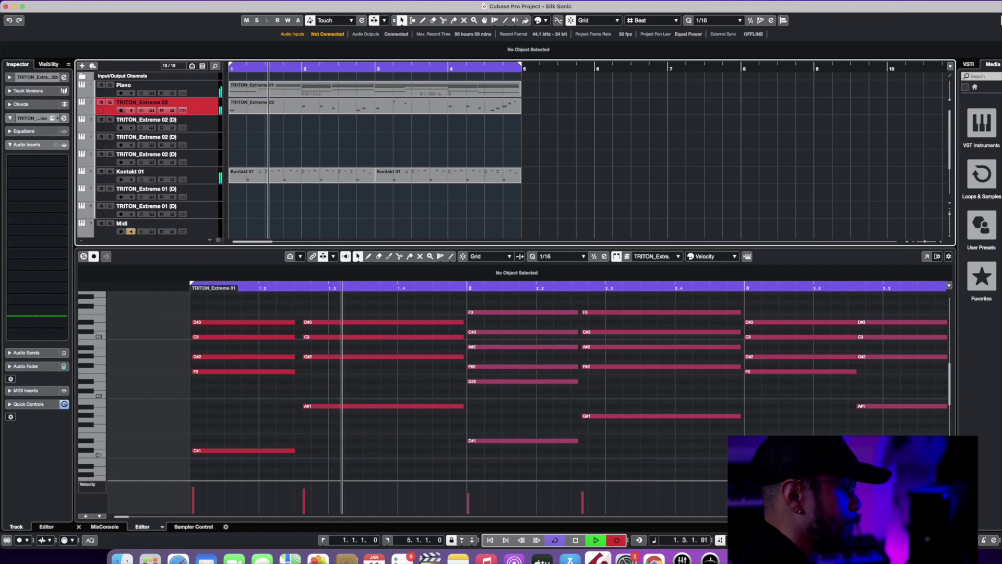
# Step: Select the recorded TRITON_Extreme 02 part and play the arrangement back from the project start
pyautogui.click(376, 106)
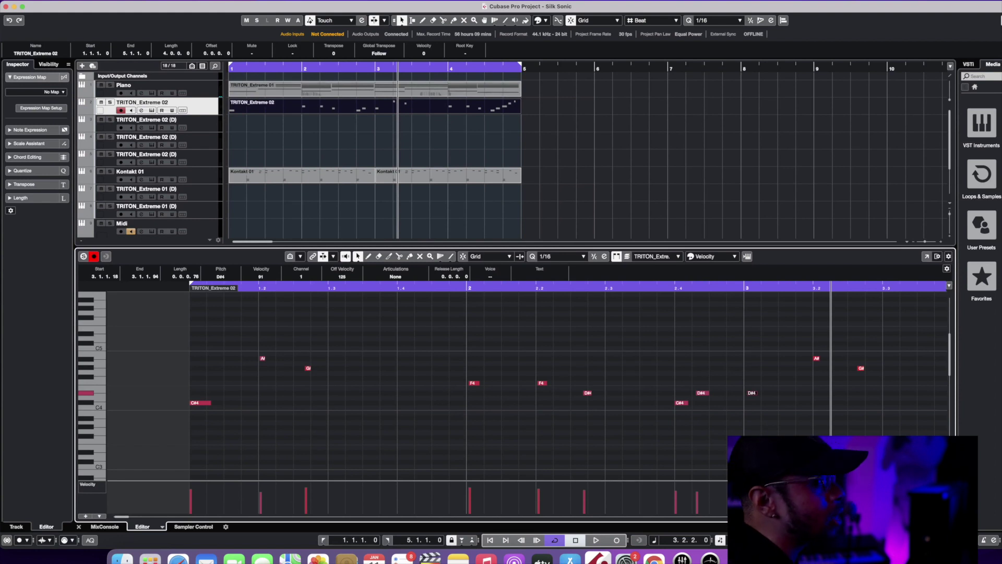
pyautogui.press('Home')
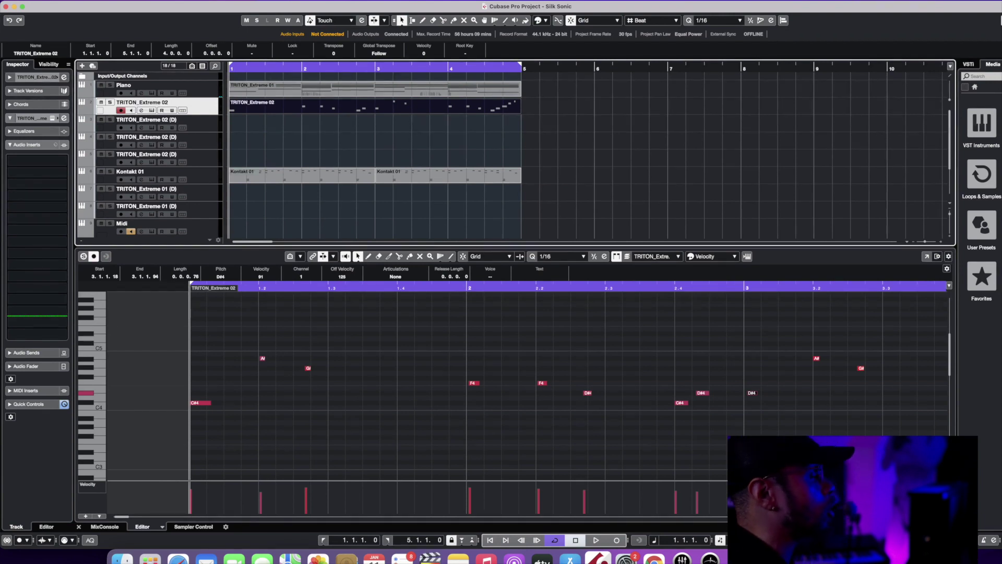
pyautogui.press('space')
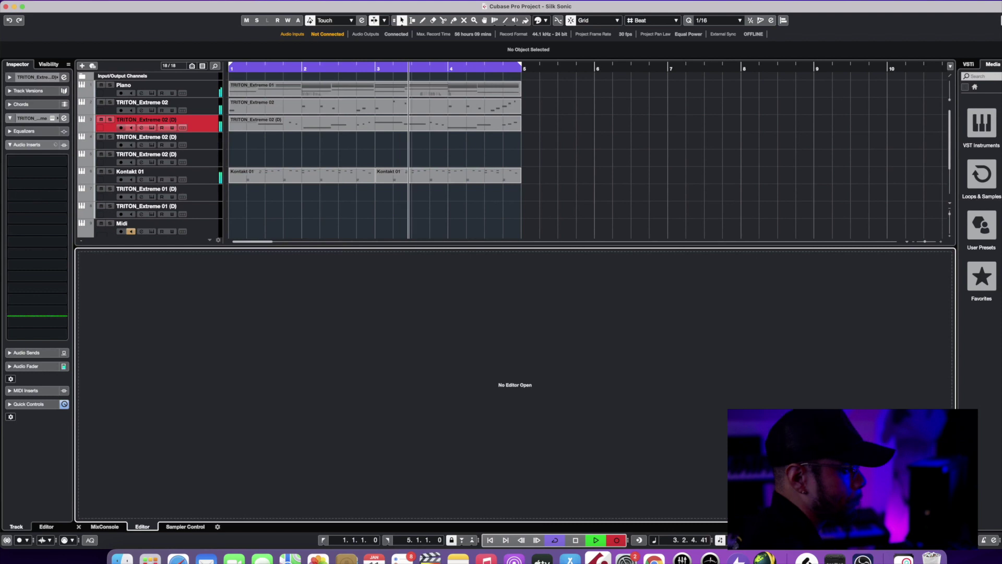
# Step: Finish recording the part on the first TRITON_Extreme 02 (D) track and open it for editing
pyautogui.press('KP_Multiply')
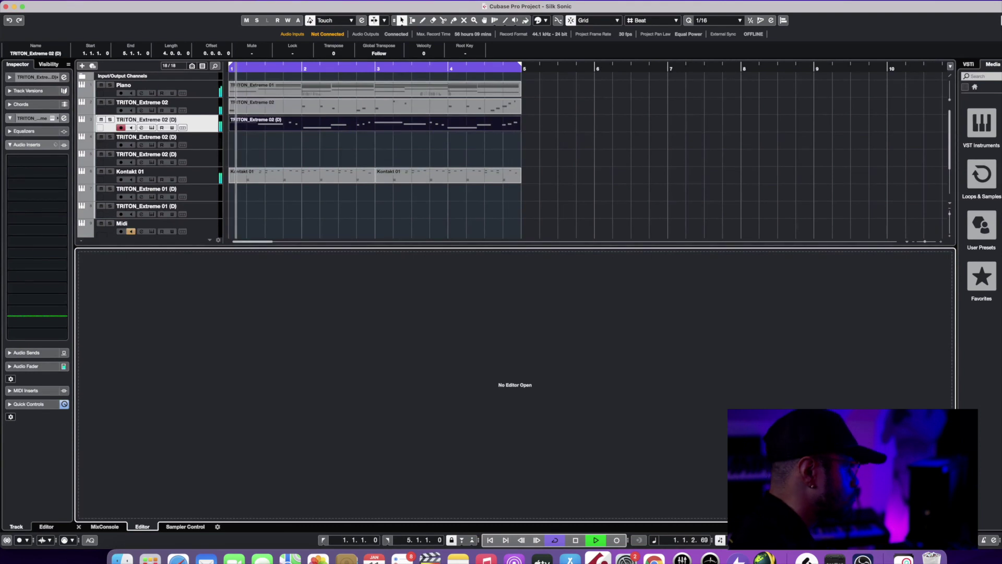
pyautogui.press('Return')
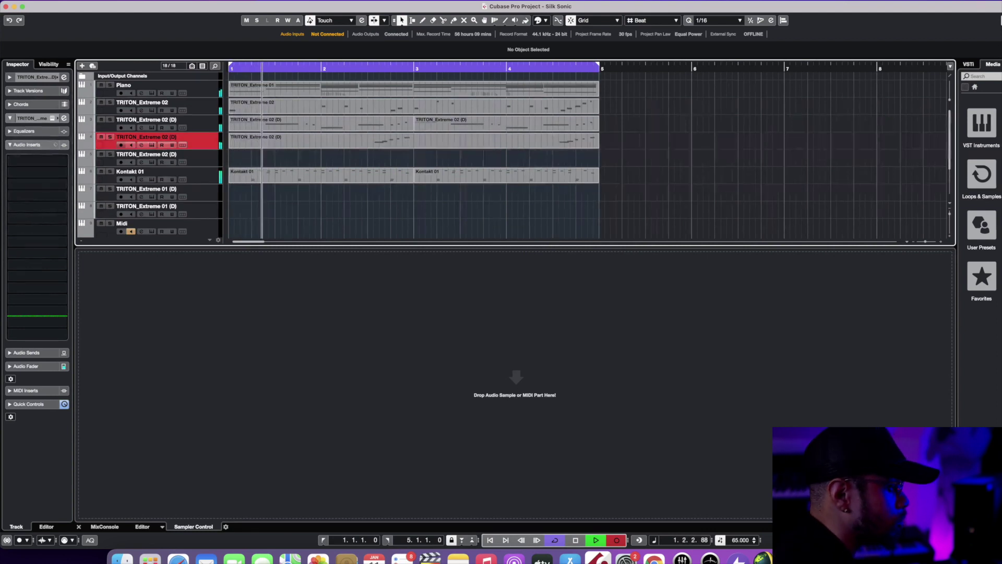
# Step: Finish recording the part on the second TRITON_Extreme 02 (D) track, deselect everything and stop playback
pyautogui.press('KP_Multiply')
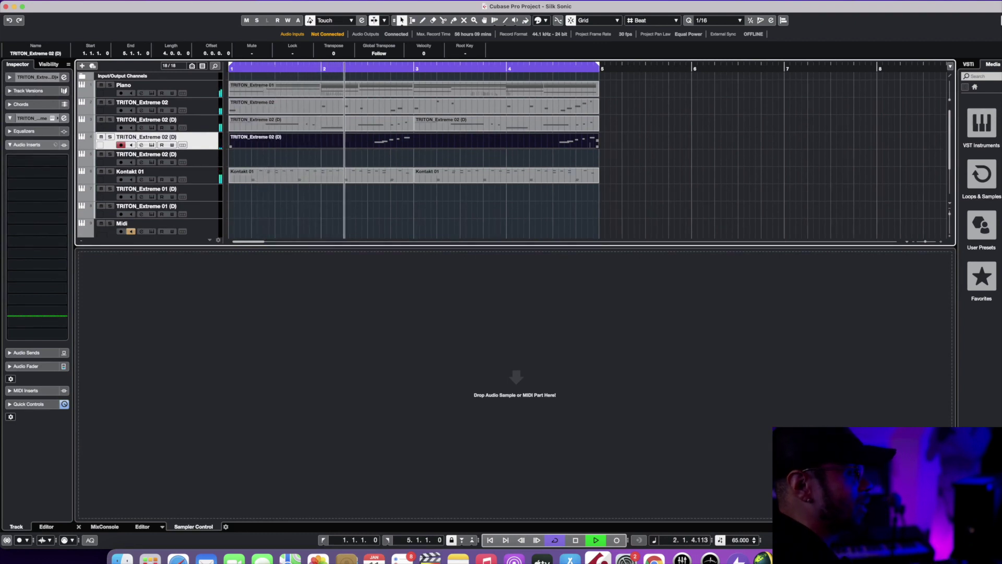
pyautogui.press('super+shift+a')
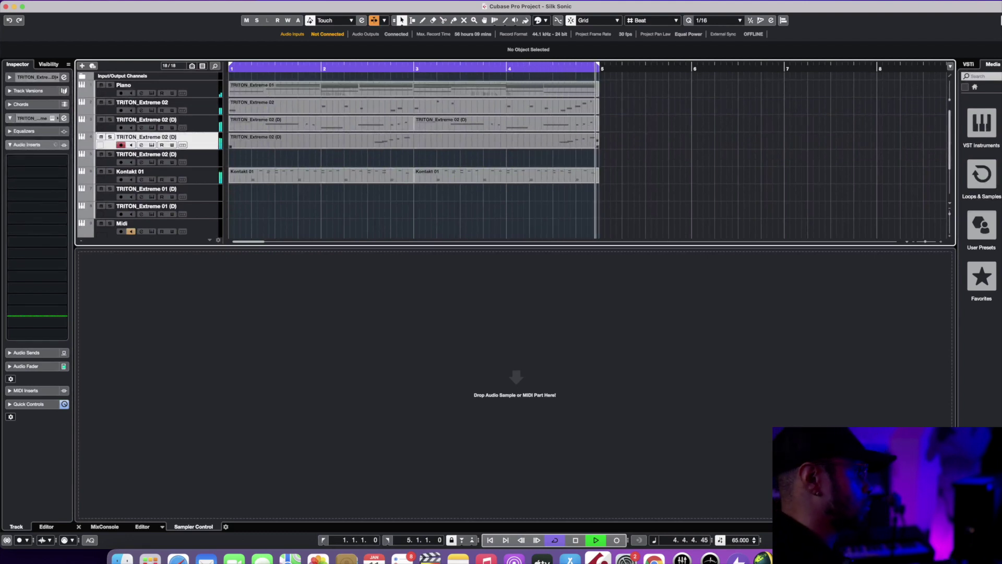
pyautogui.press('space')
pyautogui.click(553, 68)
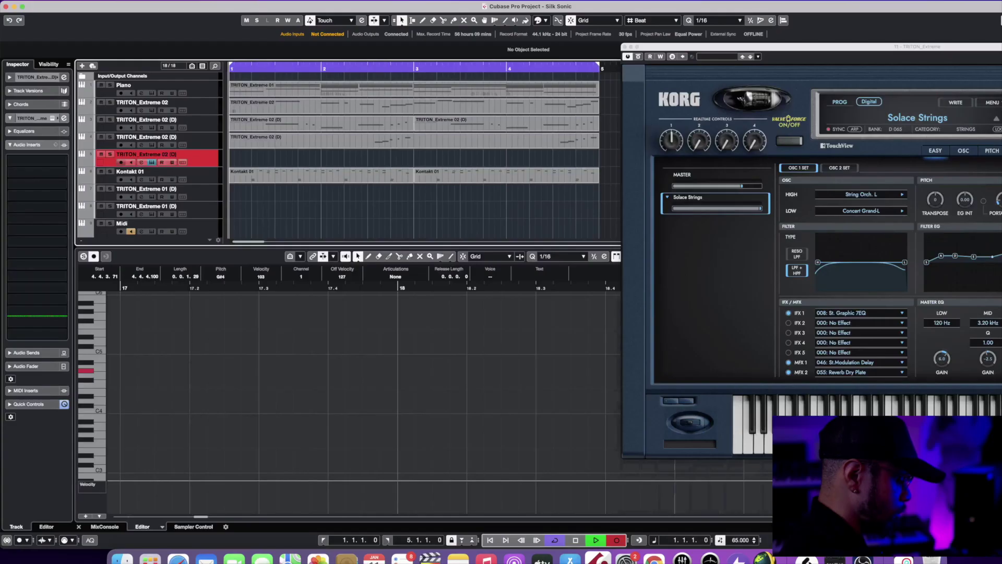
# Step: Finish the Solace Strings recording on the third TRITON_Extreme 02 (D) track and audition it soloed with the instrument window closed
pyautogui.press('space')
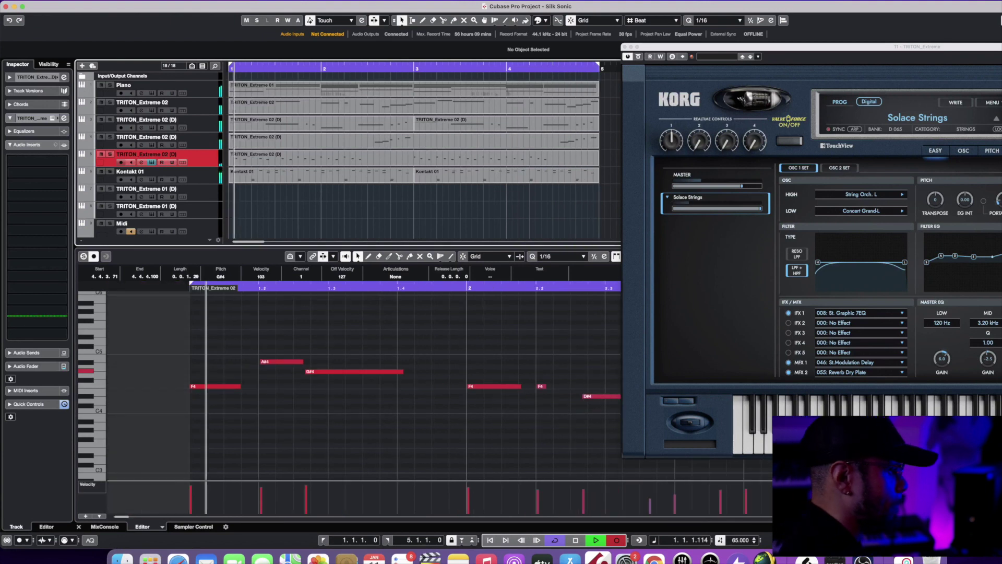
pyautogui.click(418, 158)
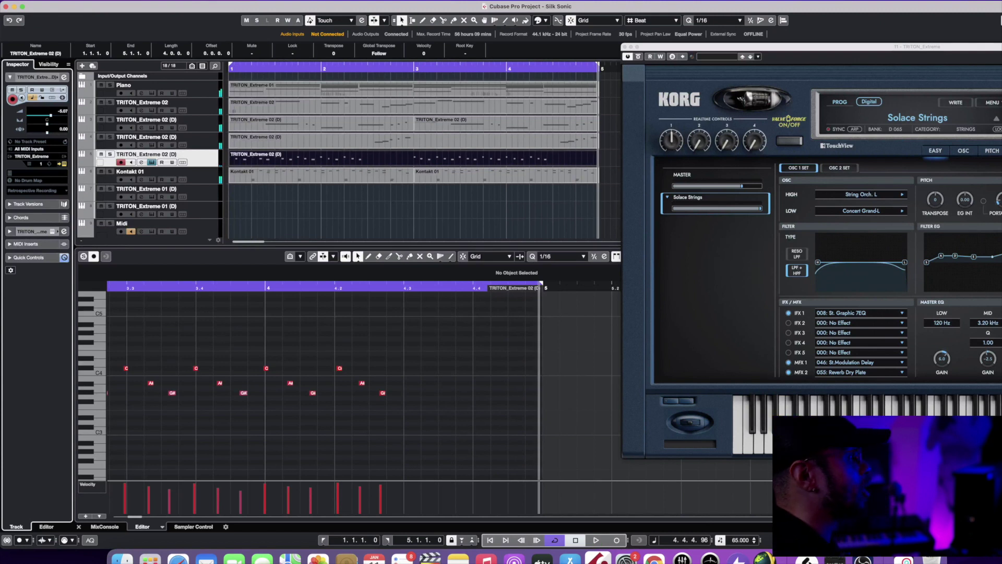
pyautogui.press('s')
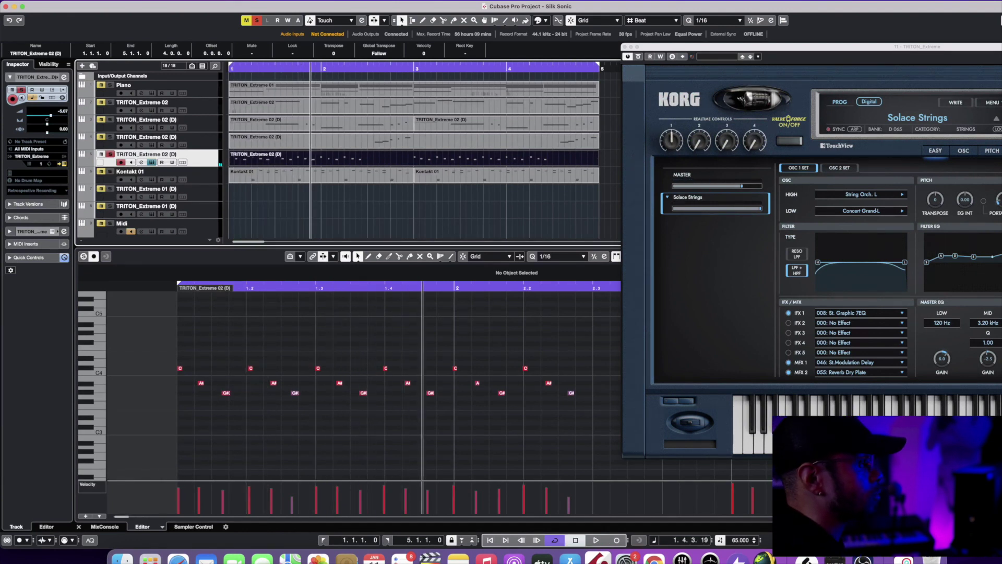
pyautogui.press('super+w')
pyautogui.press('space')
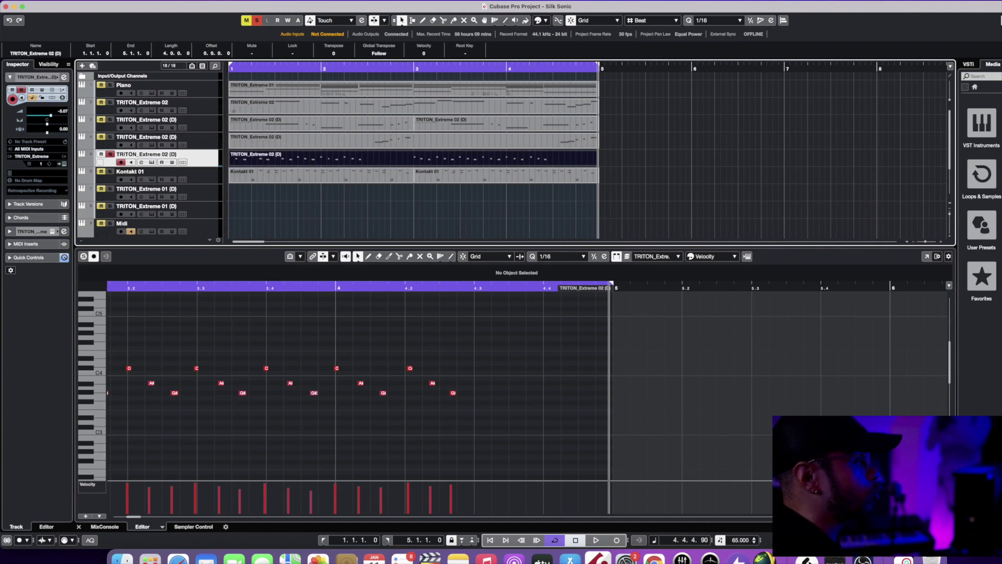
# Step: Shorten the soloed part to end at bar 3, duplicate it to cover bars 3 and 4, and play back from the start
pyautogui.moveTo(596, 162); pyautogui.dragTo(414, 162)
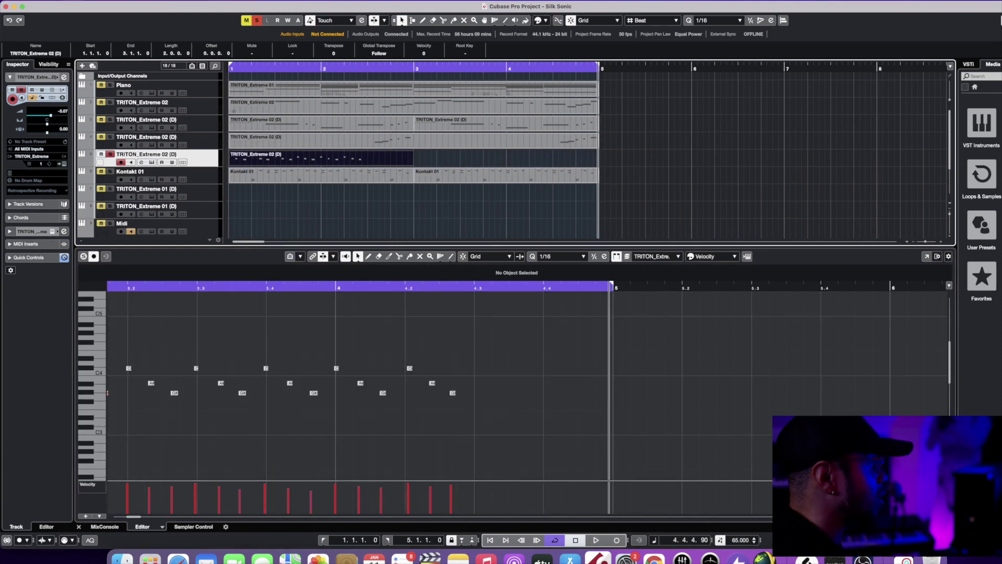
pyautogui.press('super+d')
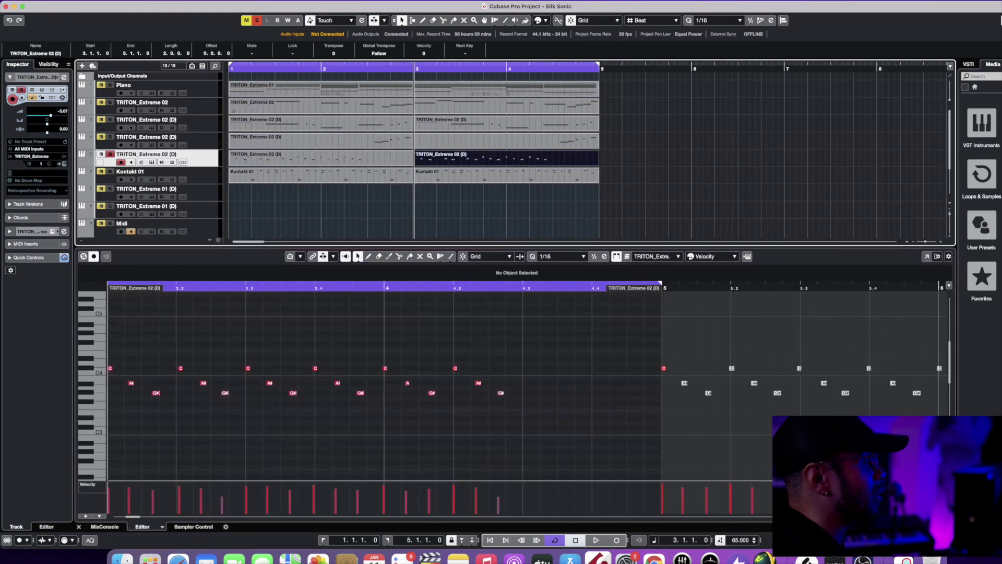
pyautogui.press('Home')
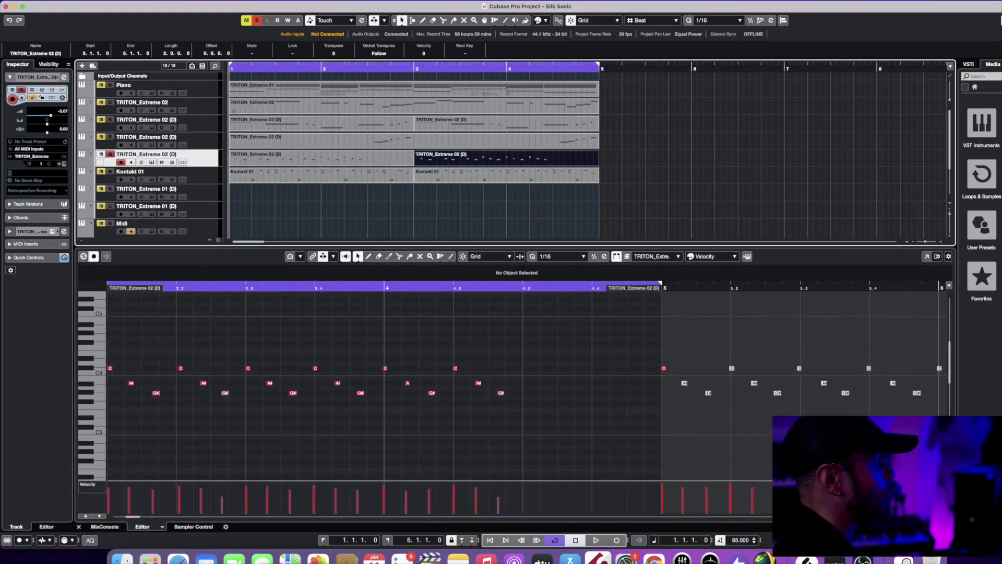
pyautogui.press('space')
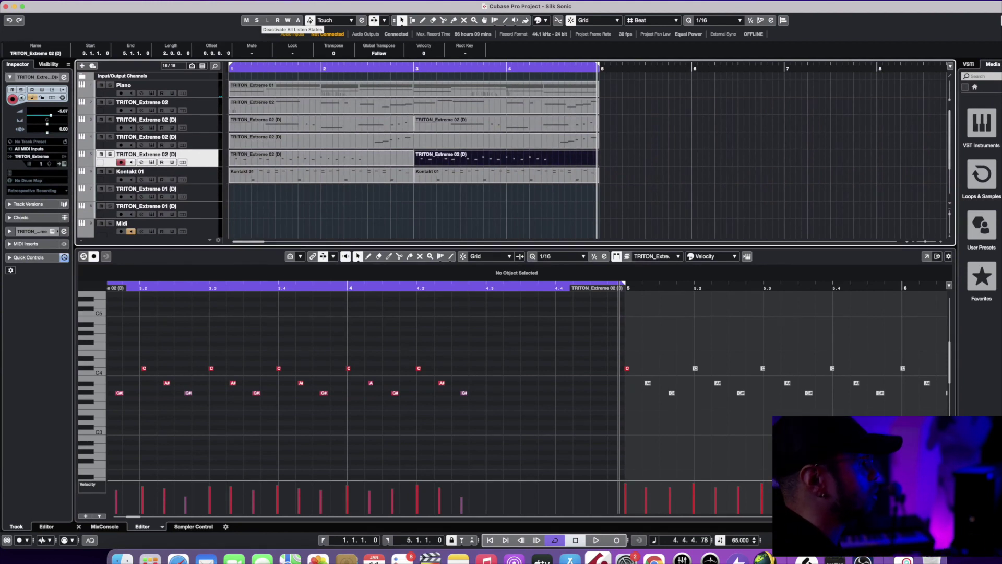
# Step: Record a Wide Oct Strings part on the first TRITON_Extreme 01 (D) track and close the instrument window
pyautogui.press('KP_Multiply')
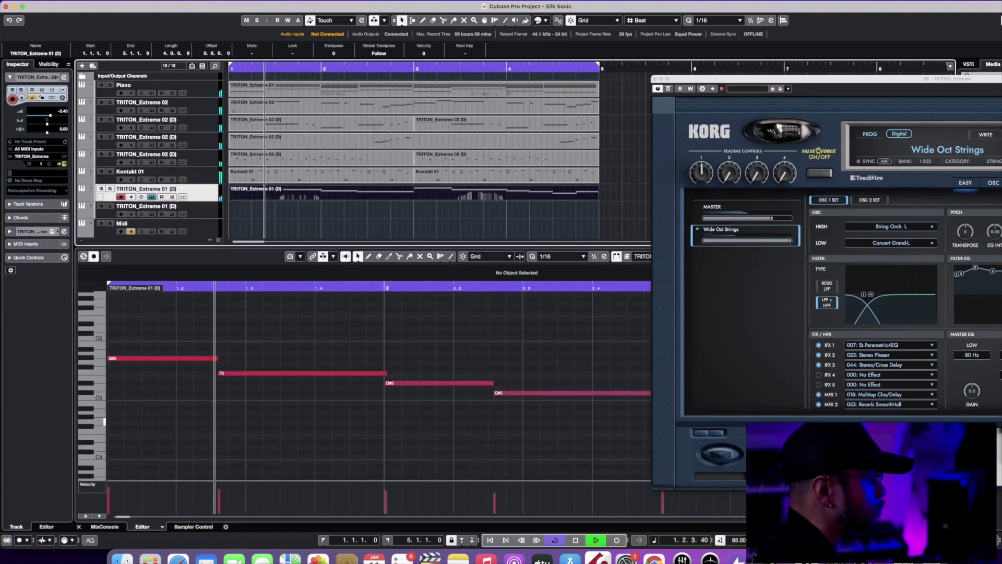
pyautogui.press('super+w')
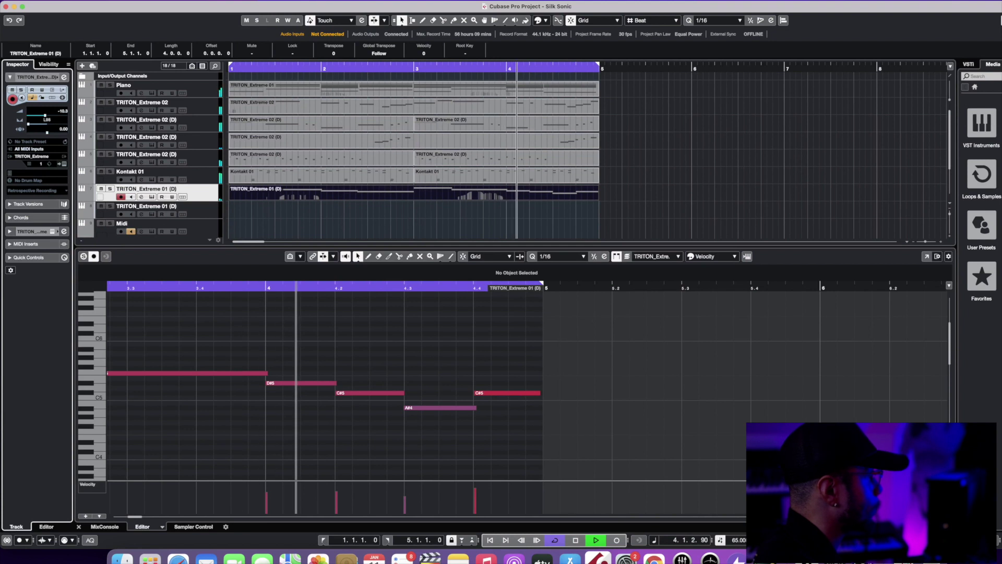
# Step: Pan the first TRITON_Extreme 01 (D) track far to the right and check it in playback
pyautogui.moveTo(30, 123); pyautogui.dragTo(65, 128)
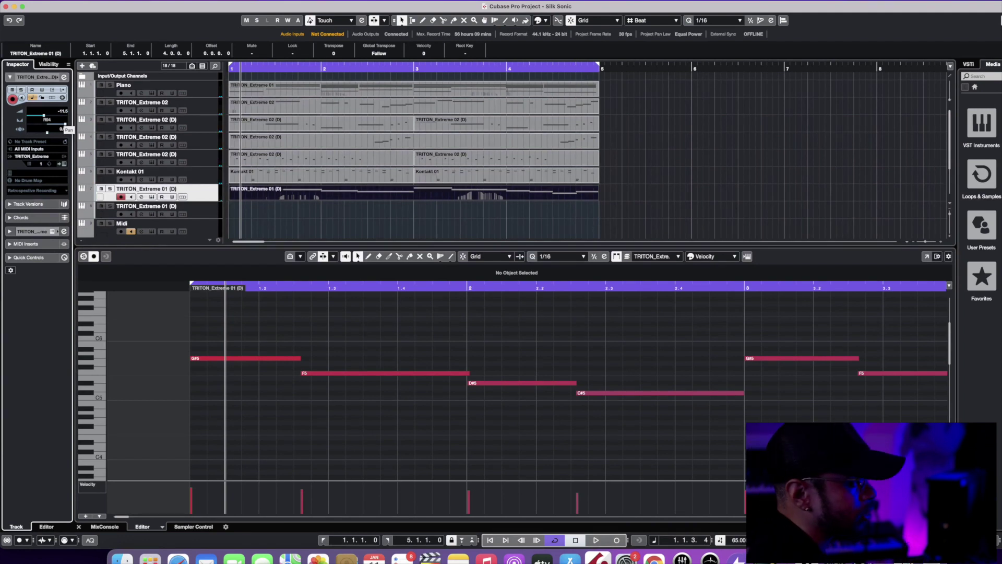
pyautogui.press('space')
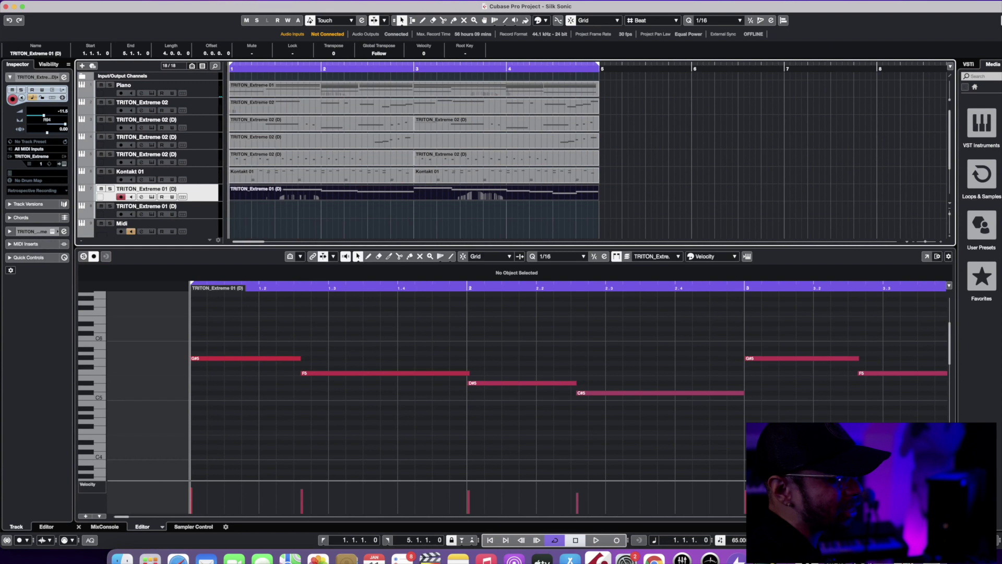
pyautogui.press('space')
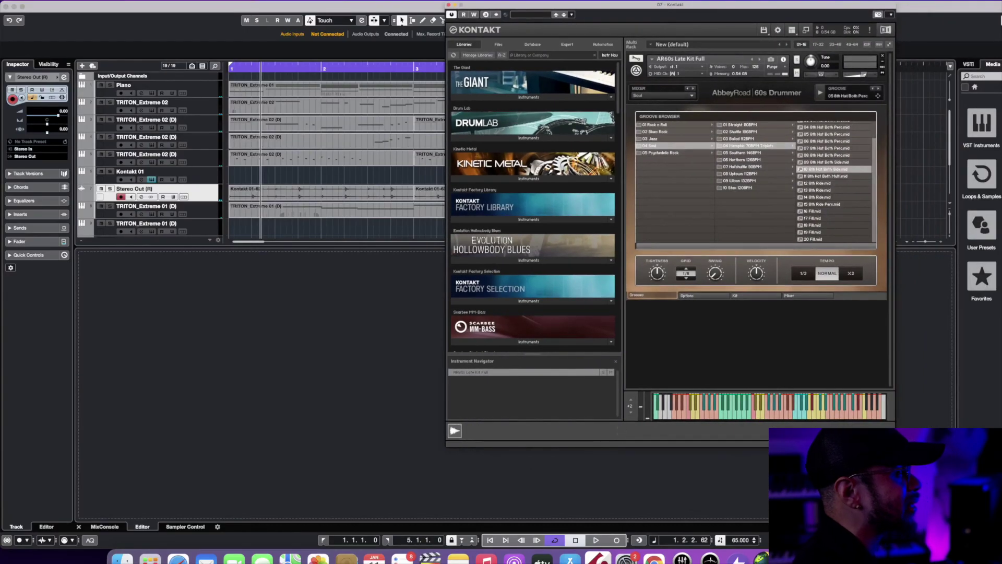
# Step: Preview the 12 8th Ride and 17 Fill grooves in Kontakt's Groove Browser, and select 18 Fill
pyautogui.click(817, 183)
pyautogui.click(815, 218)
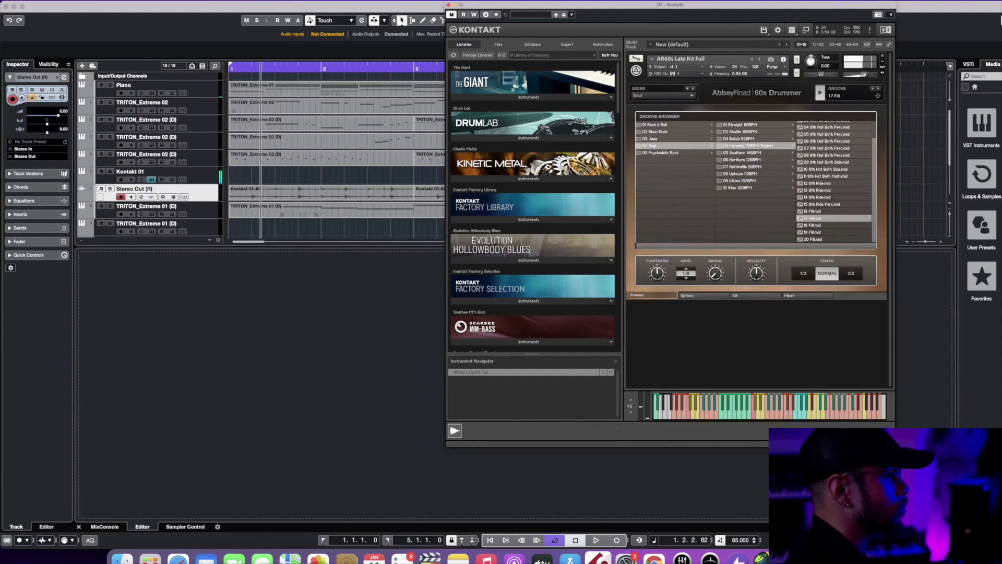
pyautogui.click(813, 225)
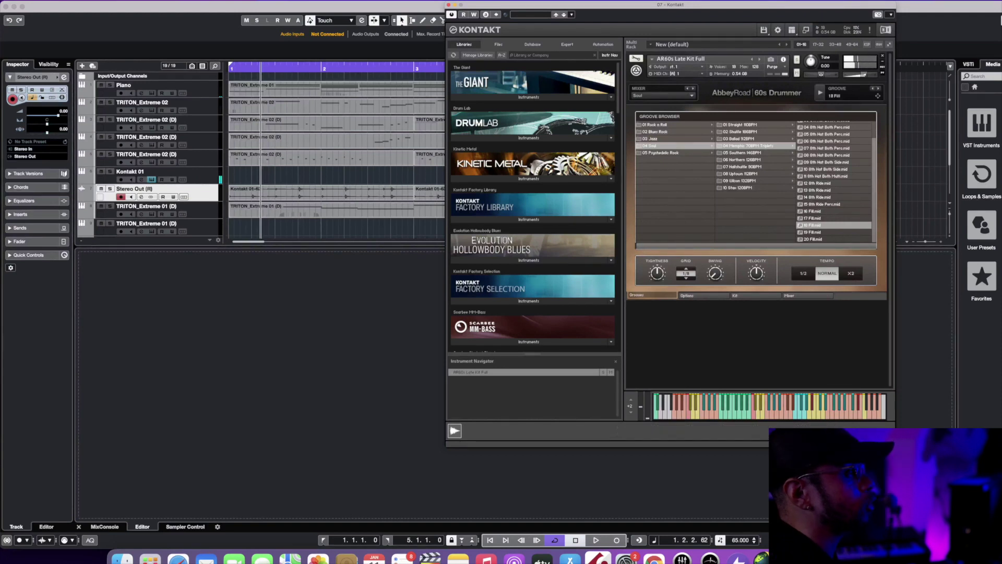
# Step: Move the Kontakt window clear of the tracks and place the selected drum fill on the Kontakt 01 track at bar 4
pyautogui.moveTo(670, 4); pyautogui.dragTo(718, 201)
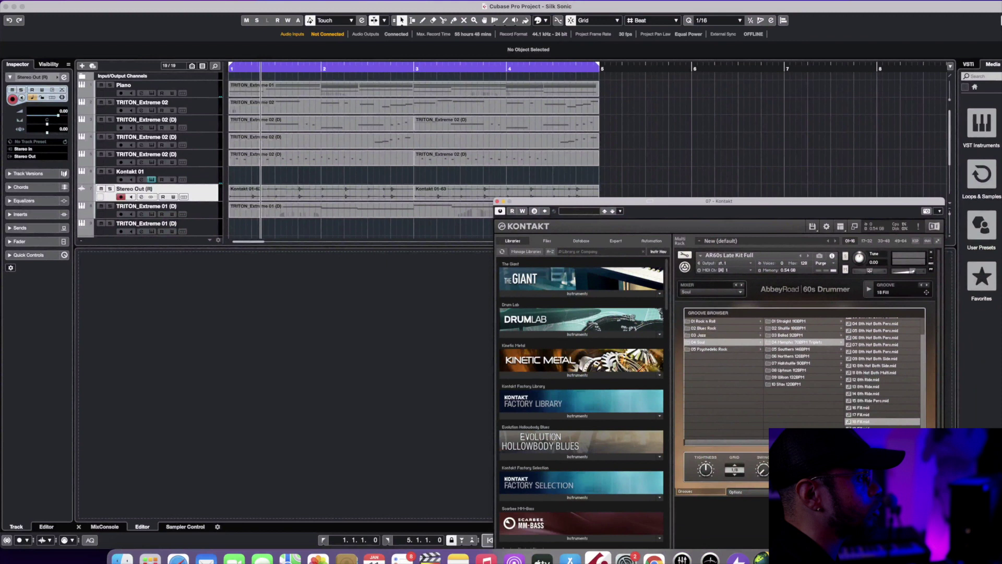
pyautogui.click(678, 190)
pyautogui.doubleClick(574, 181)
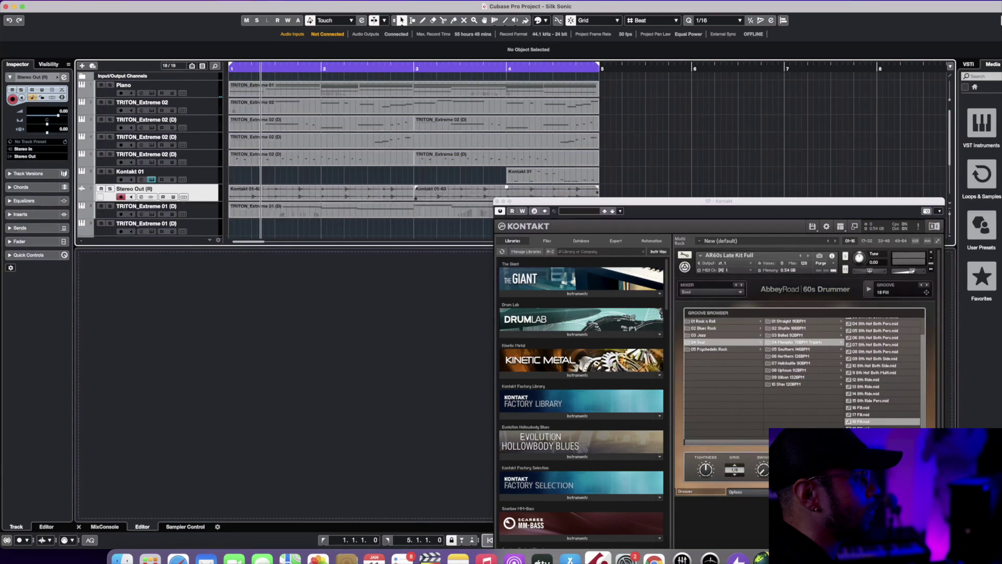
# Step: Close the Kontakt window and trim the end of the second Stereo Out (R) drum event back to bar 4, checking the fill in playback
pyautogui.press('super+w')
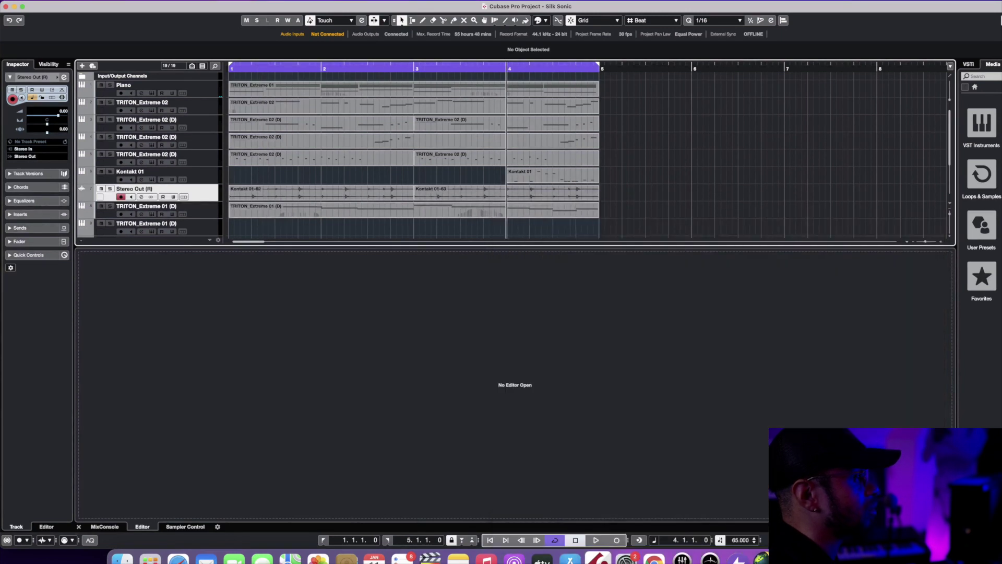
pyautogui.press('space')
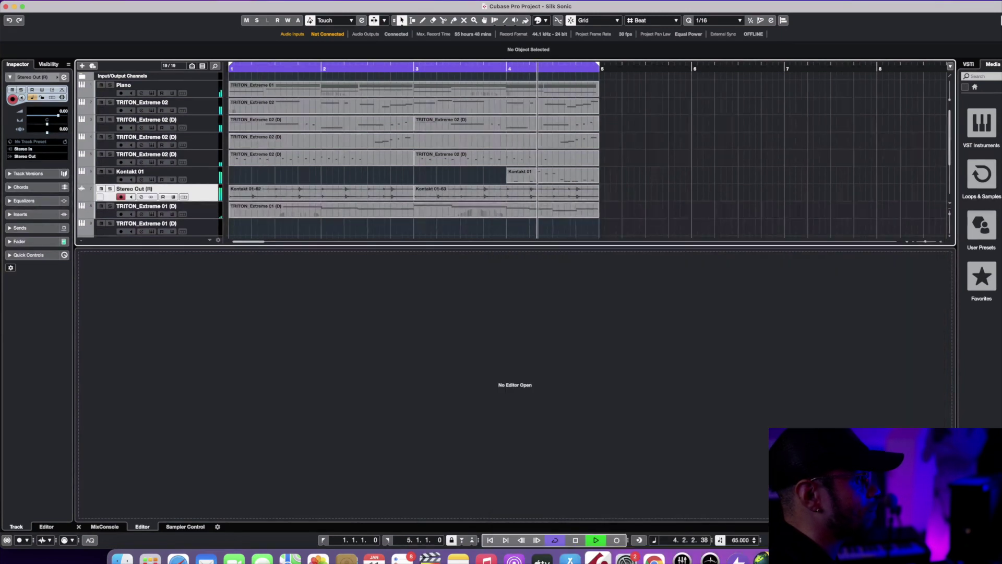
pyautogui.click(595, 193)
pyautogui.press('space')
pyautogui.moveTo(598, 196); pyautogui.dragTo(506, 201)
pyautogui.press('space')
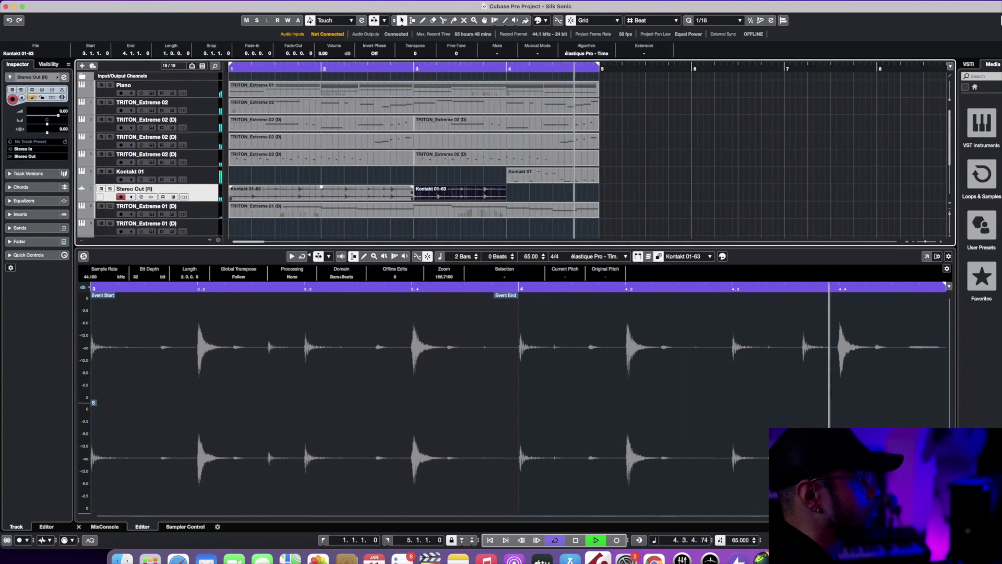
pyautogui.click(522, 174)
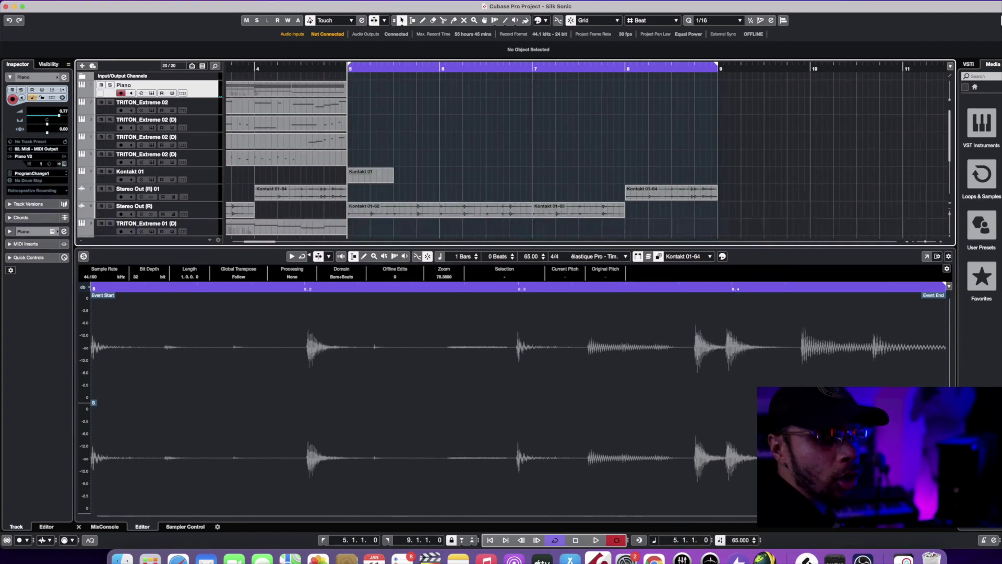
# Step: Record new four-bar parts from bar 5 to bar 9 on the Piano track and the TRITON_Extreme 02 track
pyautogui.press('space')
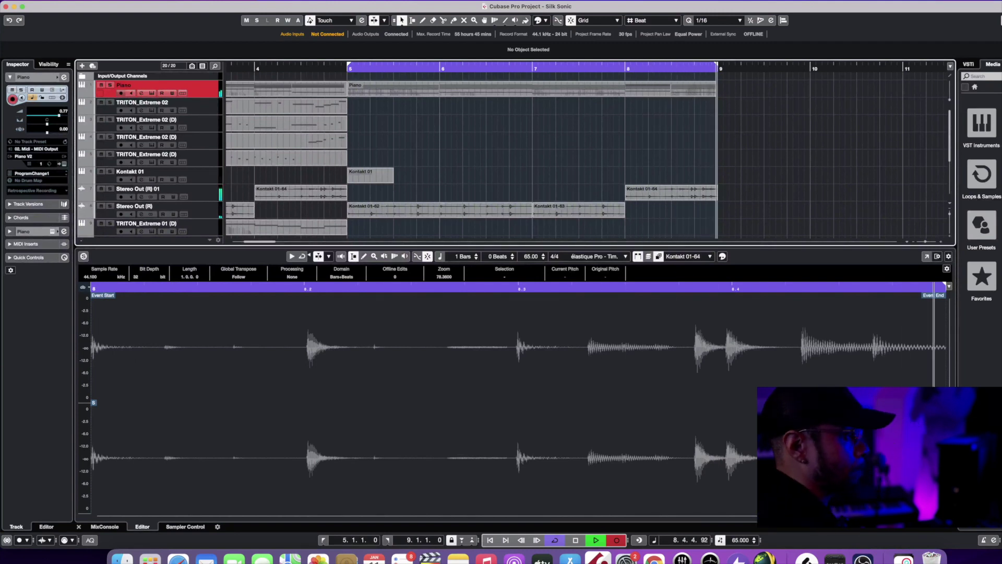
pyautogui.press('KP_Multiply')
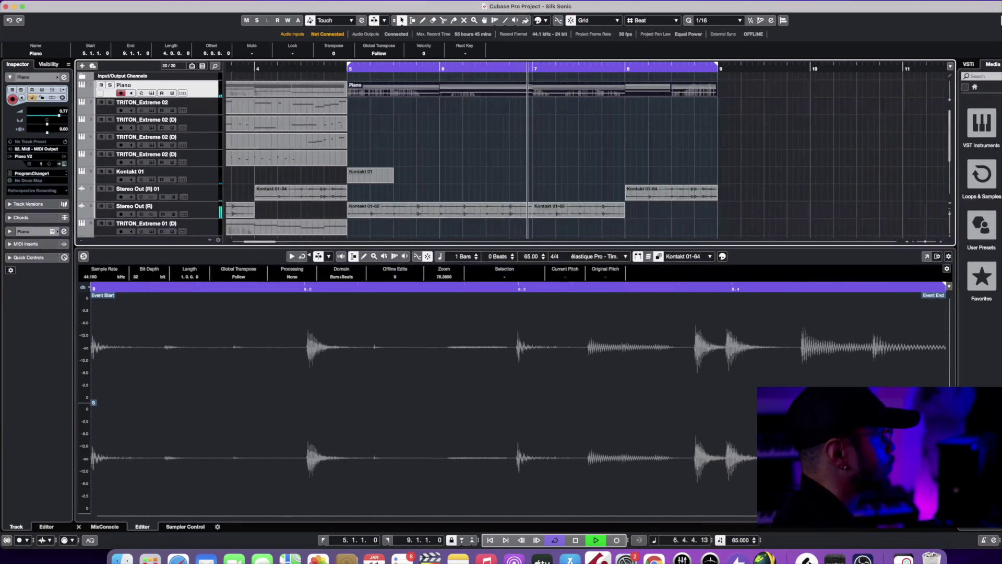
pyautogui.click(151, 102)
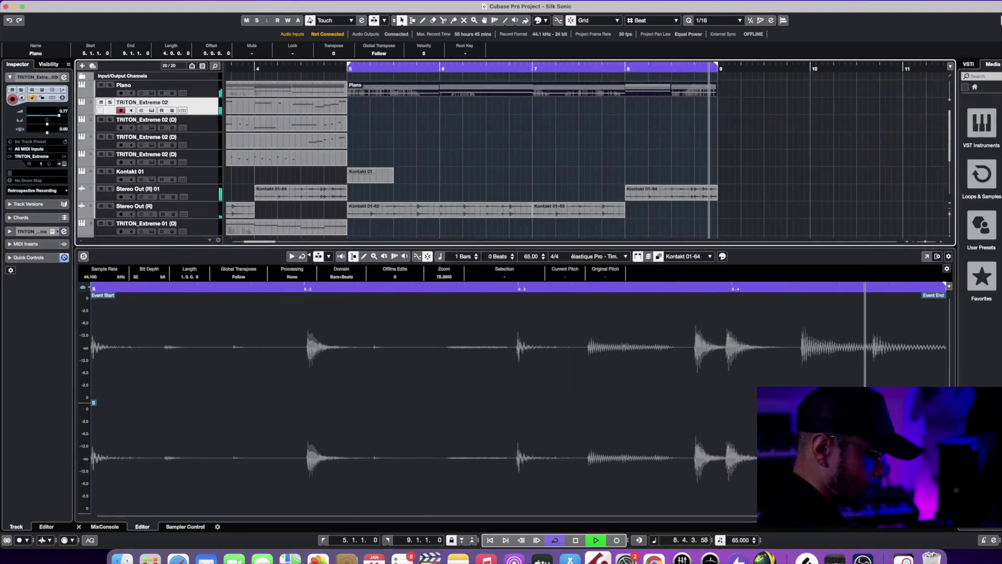
pyautogui.press('space')
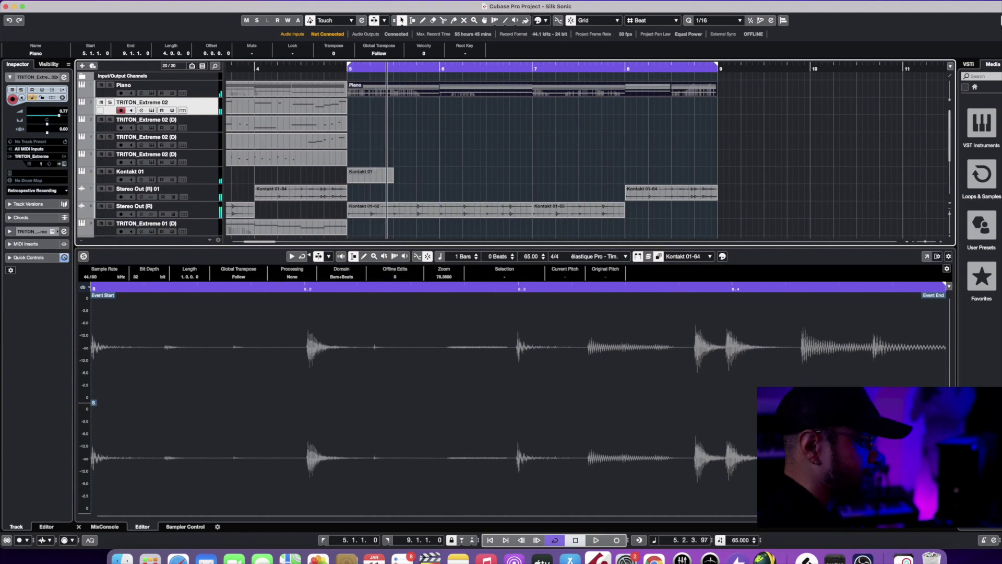
pyautogui.press('KP_1')
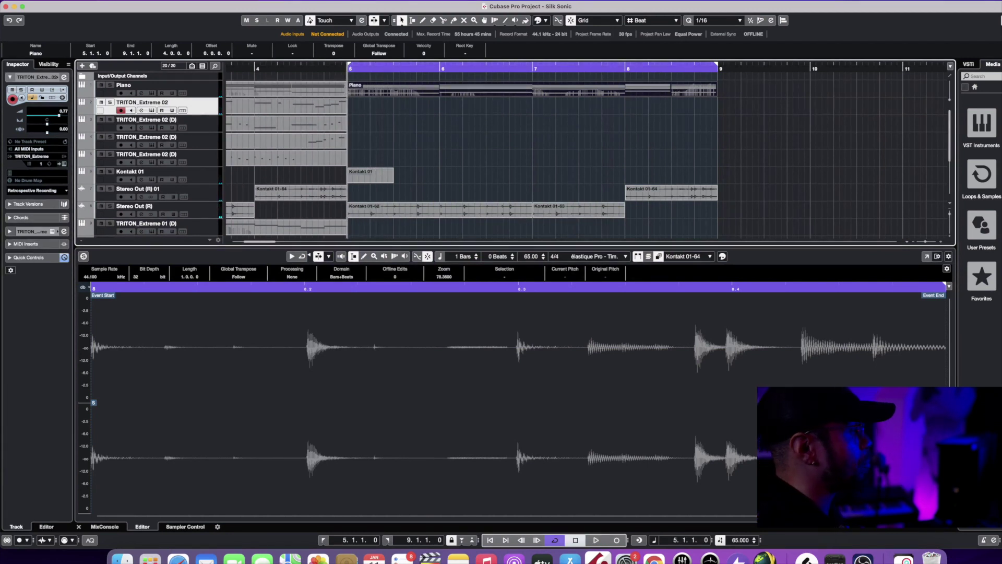
pyautogui.press('space')
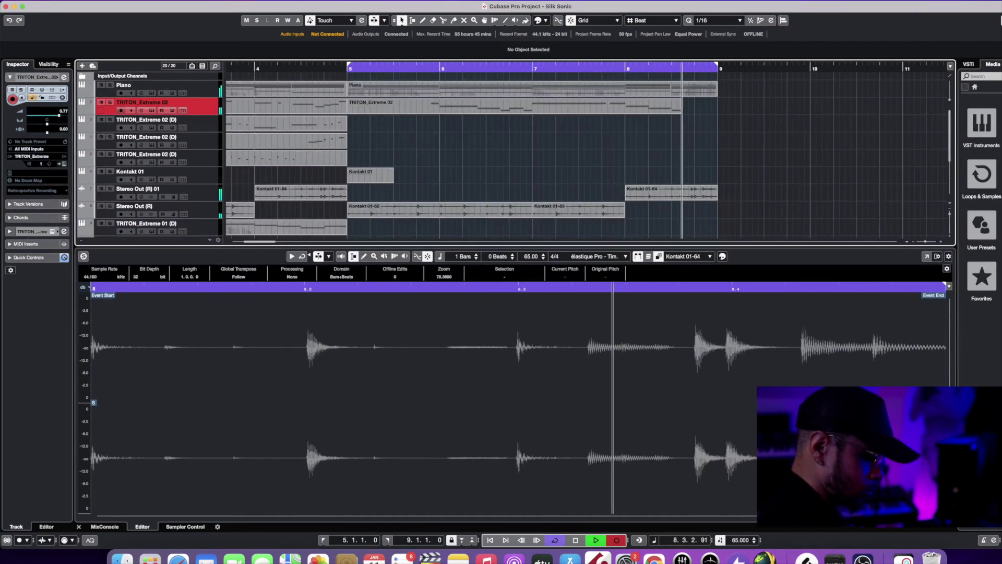
pyautogui.press('space')
# Step: Record new parts from bar 5 to bar 9 on the first and second TRITON_Extreme 02 (D) tracks
pyautogui.press('Down')
pyautogui.press('space')
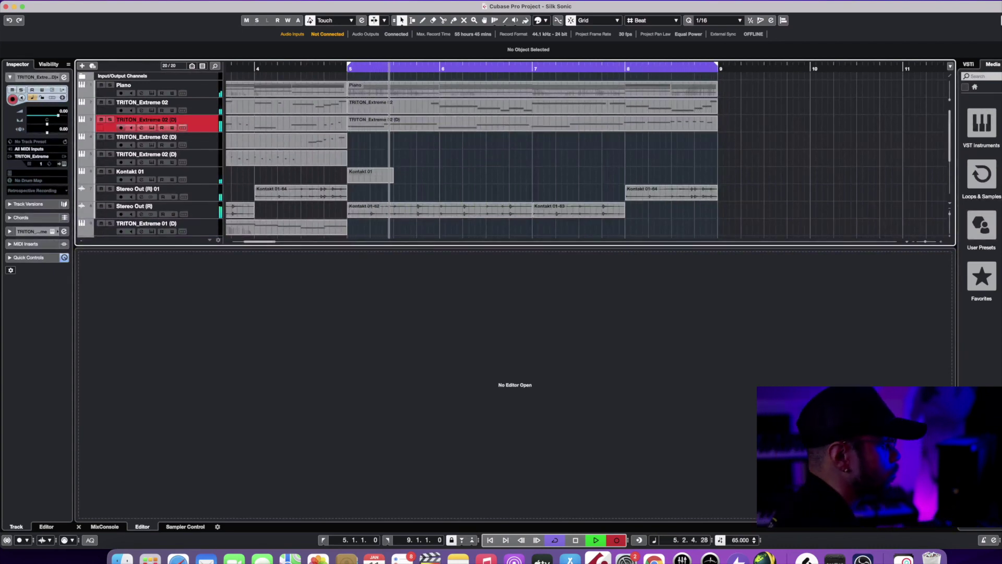
pyautogui.press('KP_Multiply')
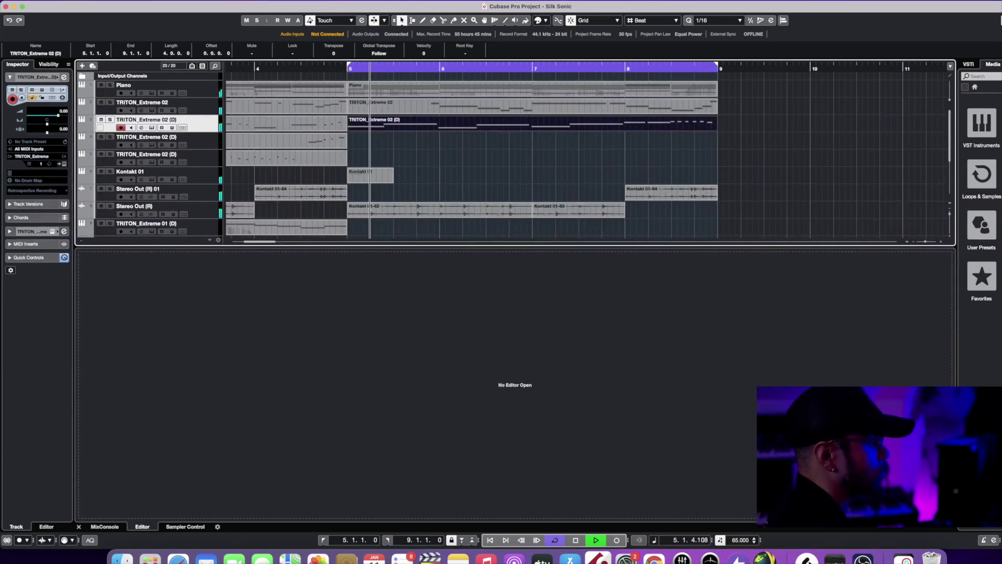
pyautogui.press('Down')
pyautogui.press('KP_Multiply')
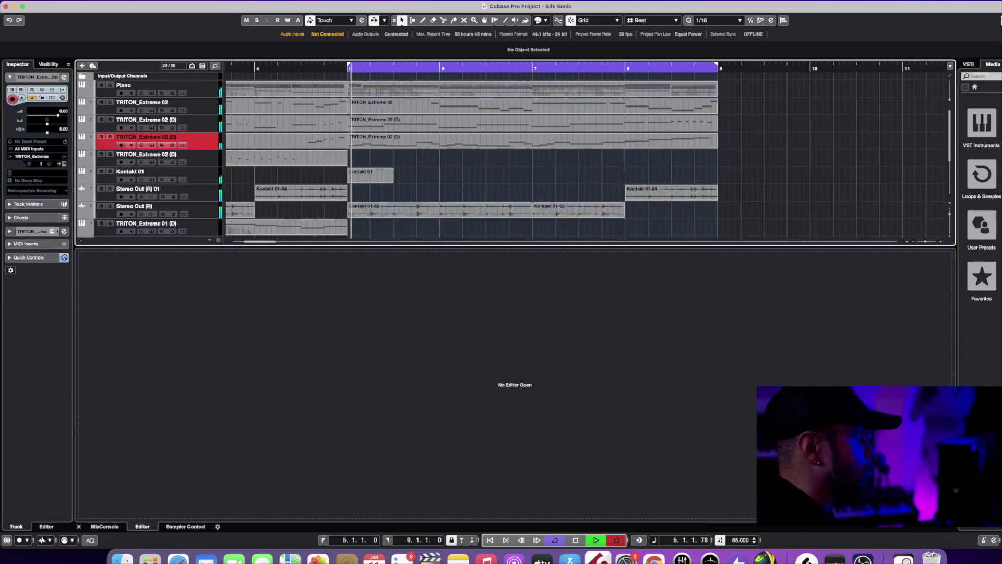
pyautogui.press('space')
# Step: In the second TRITON_Extreme 02 (D) part, raise the final long note to F4, lengthen it, delete the stray short note, and play from bar 5
pyautogui.click(694, 69)
pyautogui.press('Return')
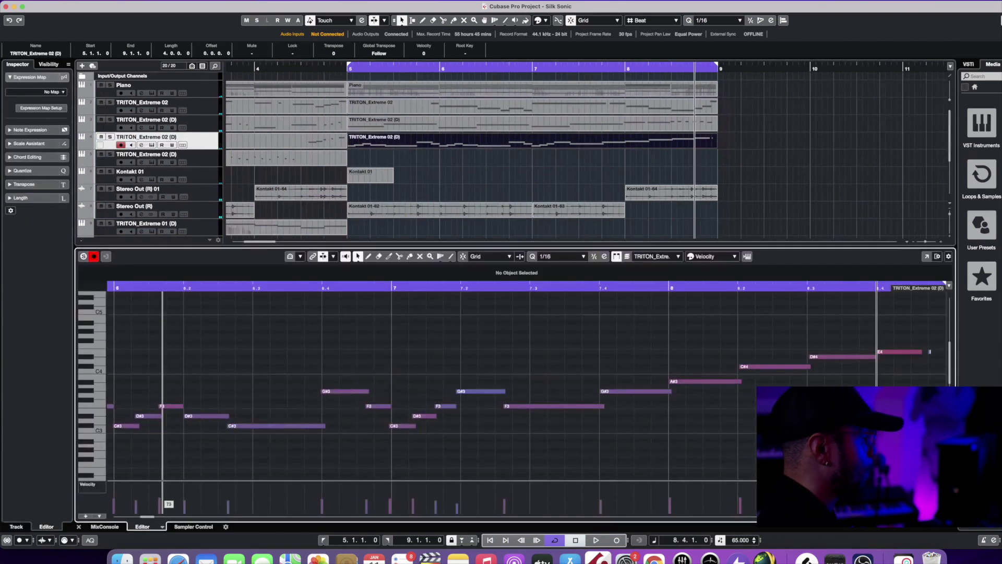
pyautogui.moveTo(148, 516); pyautogui.dragTo(154, 516)
pyautogui.moveTo(530, 351); pyautogui.dragTo(573, 347)
pyautogui.press('BackSpace')
pyautogui.press('1')
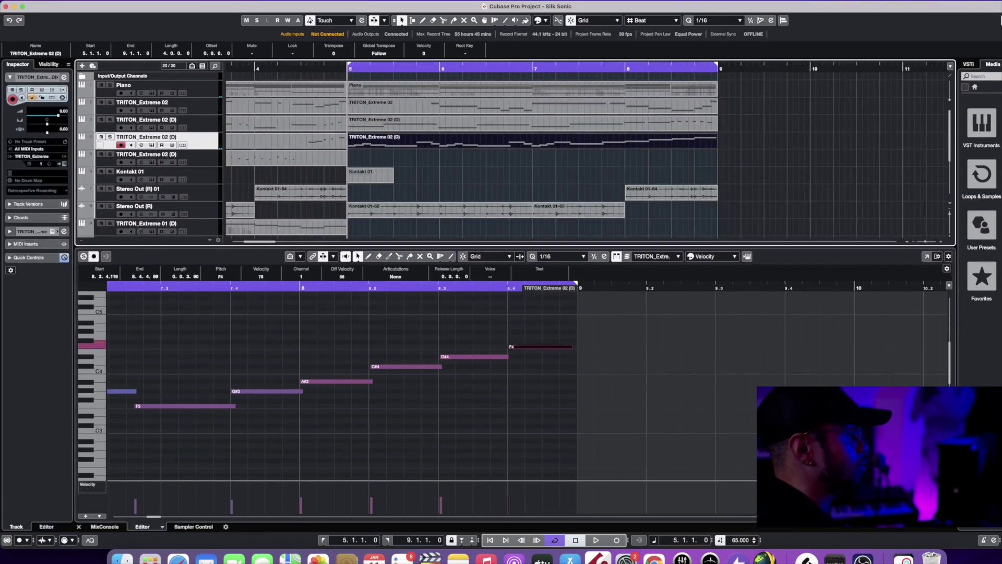
pyautogui.press('space')
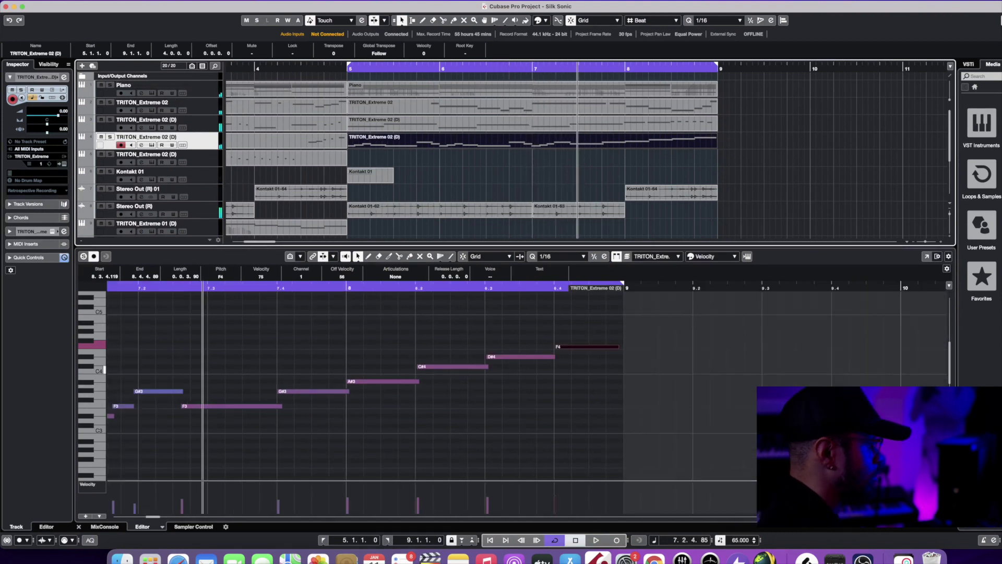
# Step: Shift the G#3 note at bar 7 beat 2 and the C#3, D#3 and F3 notes before it slightly later, checking the timing in playback
pyautogui.press('g')
pyautogui.press('g')
pyautogui.press('g')
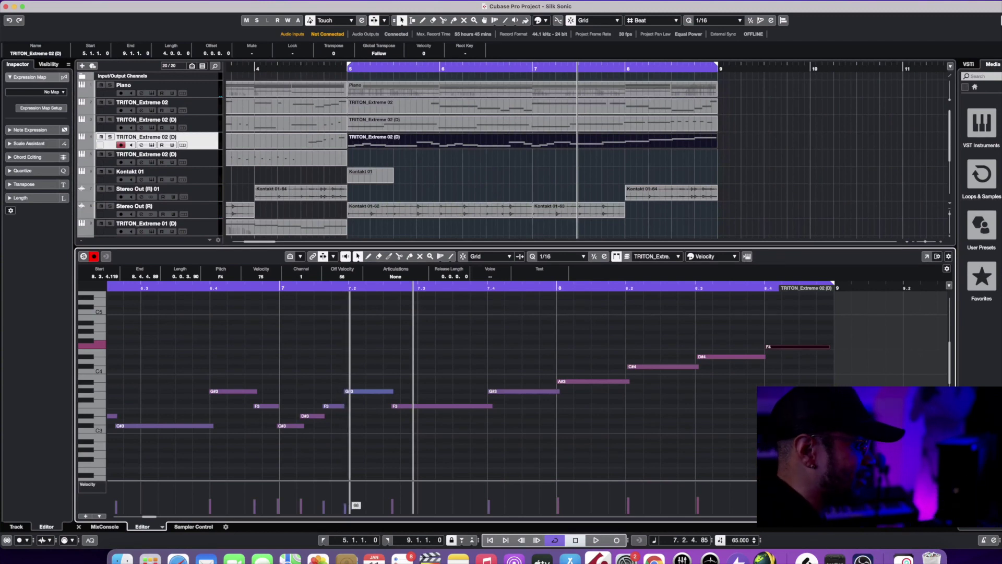
pyautogui.press('space')
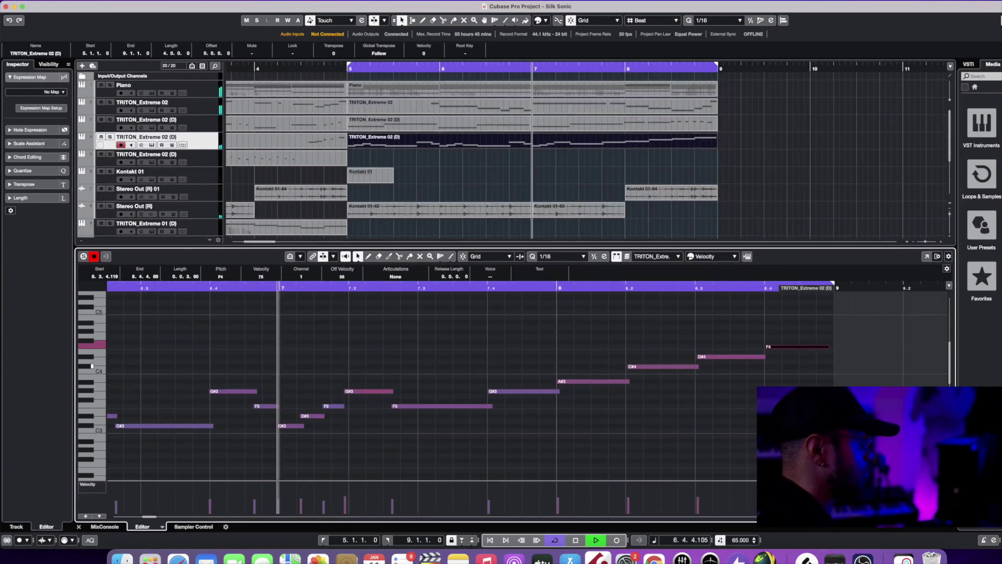
pyautogui.press('space')
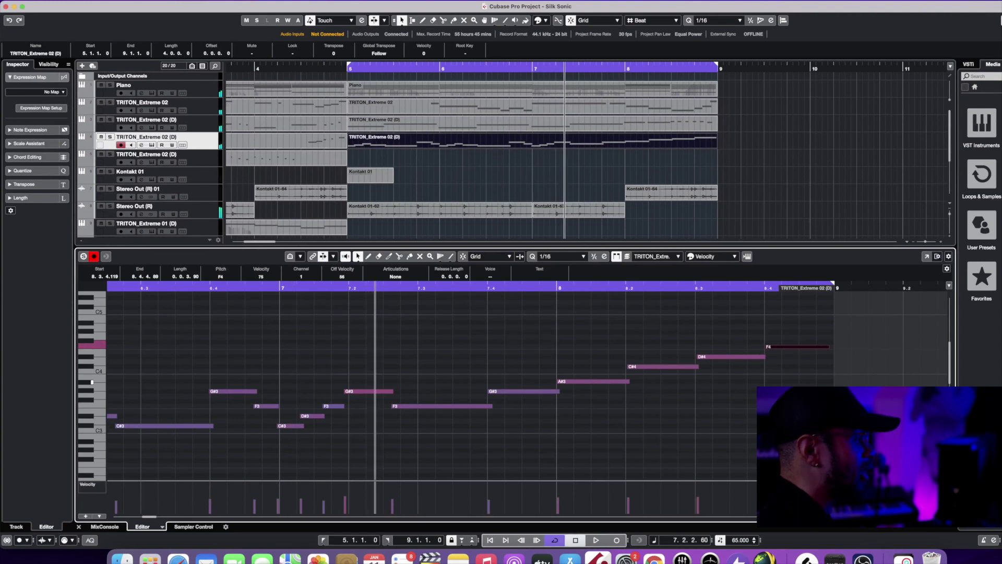
pyautogui.moveTo(366, 391); pyautogui.dragTo(370, 391)
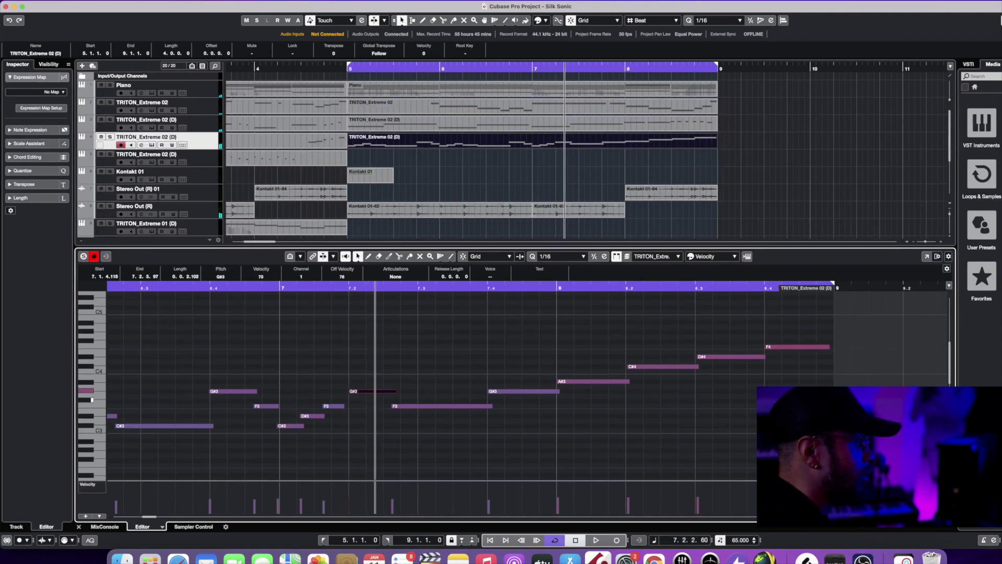
pyautogui.moveTo(291, 402); pyautogui.dragTo(296, 426)
pyautogui.press('space')
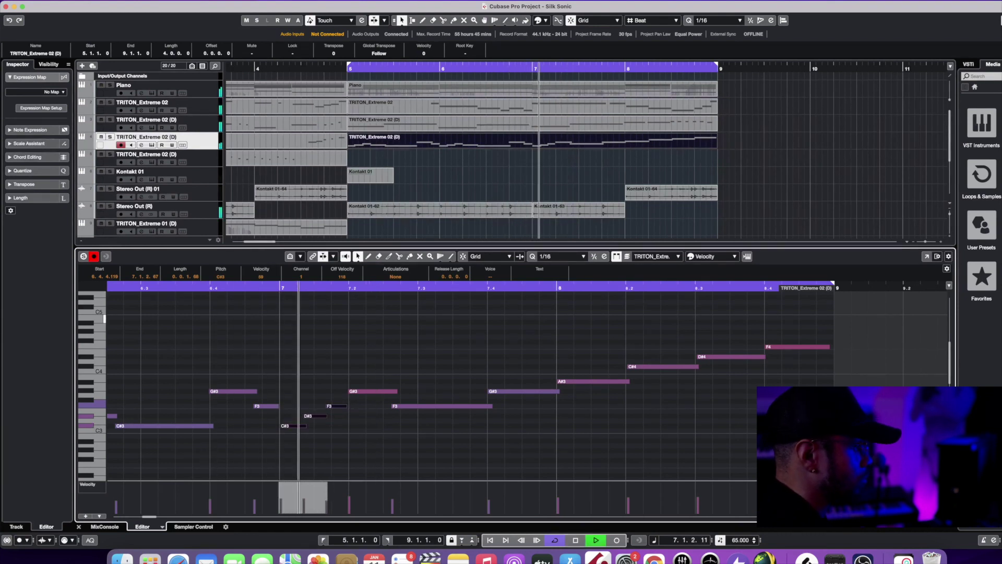